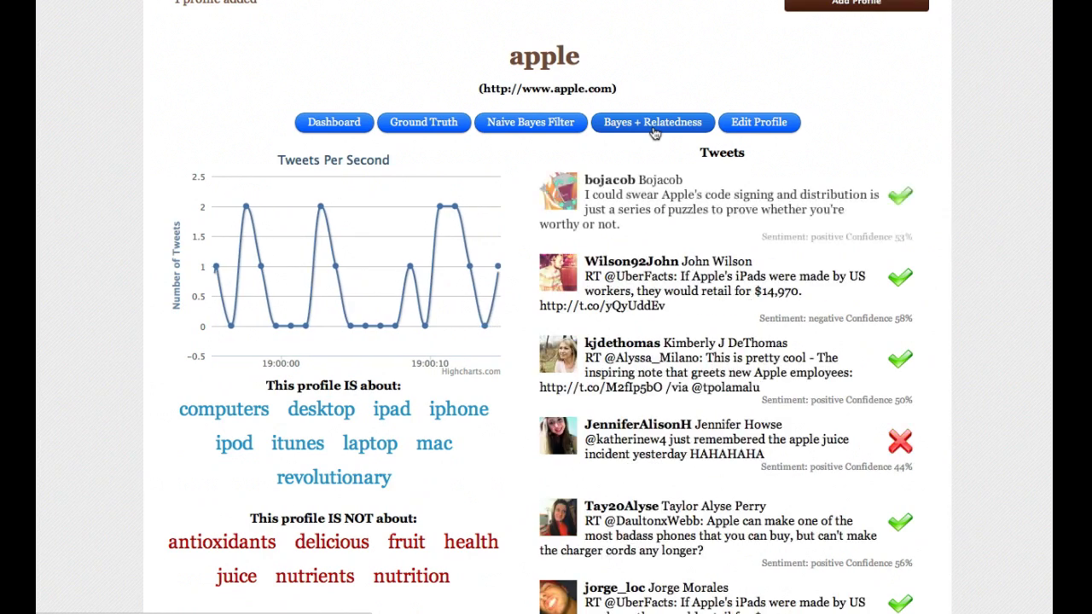
# - Open the apple profile's Ground Truth view and label the graple tweet as irrelevant and the "Djay" app tweet as relevant
pyautogui.click(407, 124)
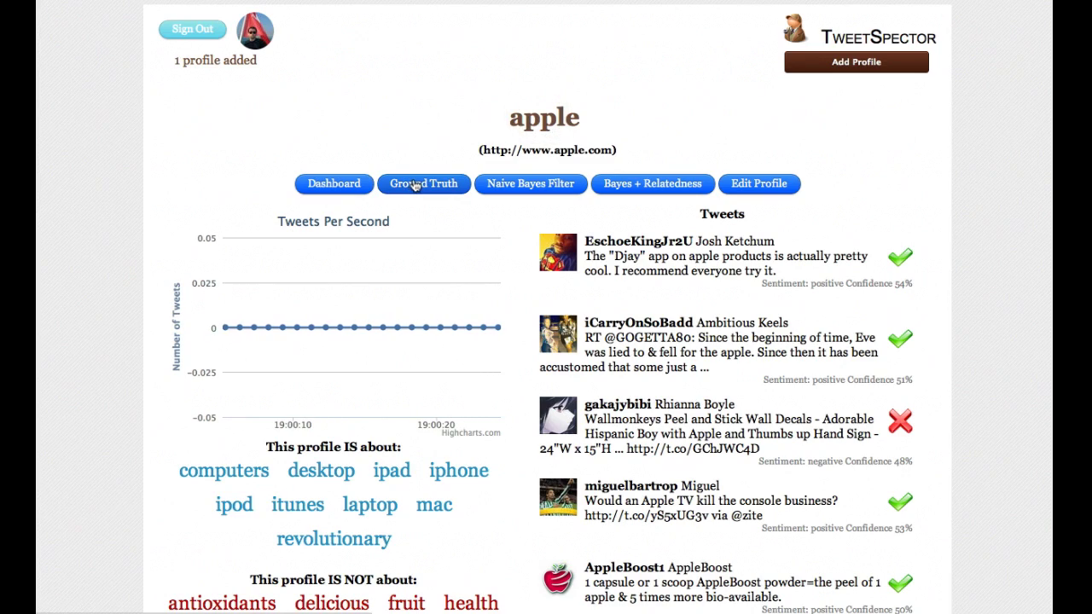
pyautogui.click(415, 185)
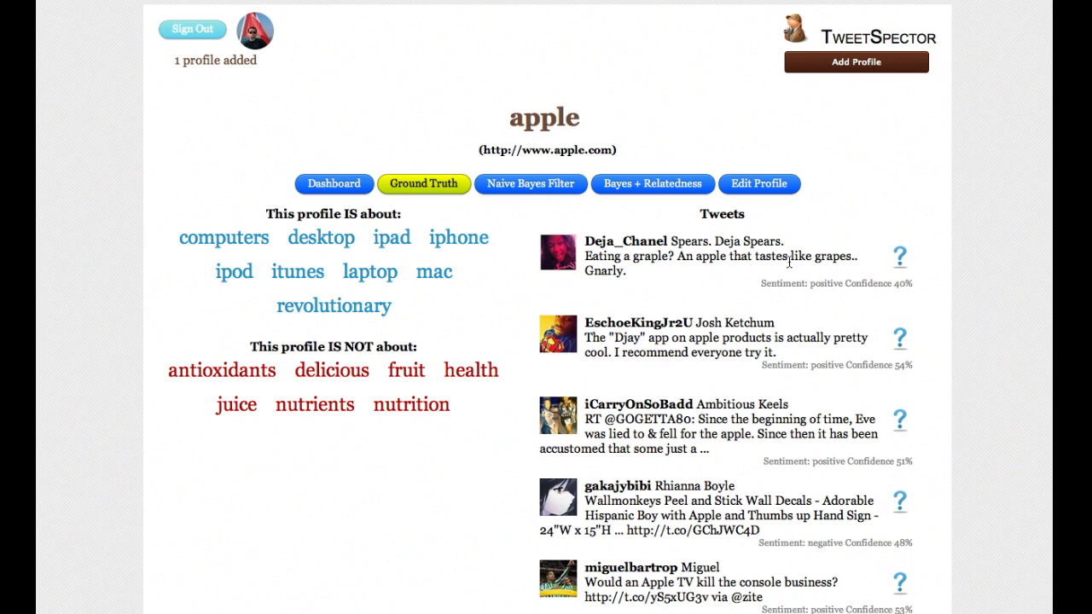
pyautogui.click(897, 258)
pyautogui.click(902, 341)
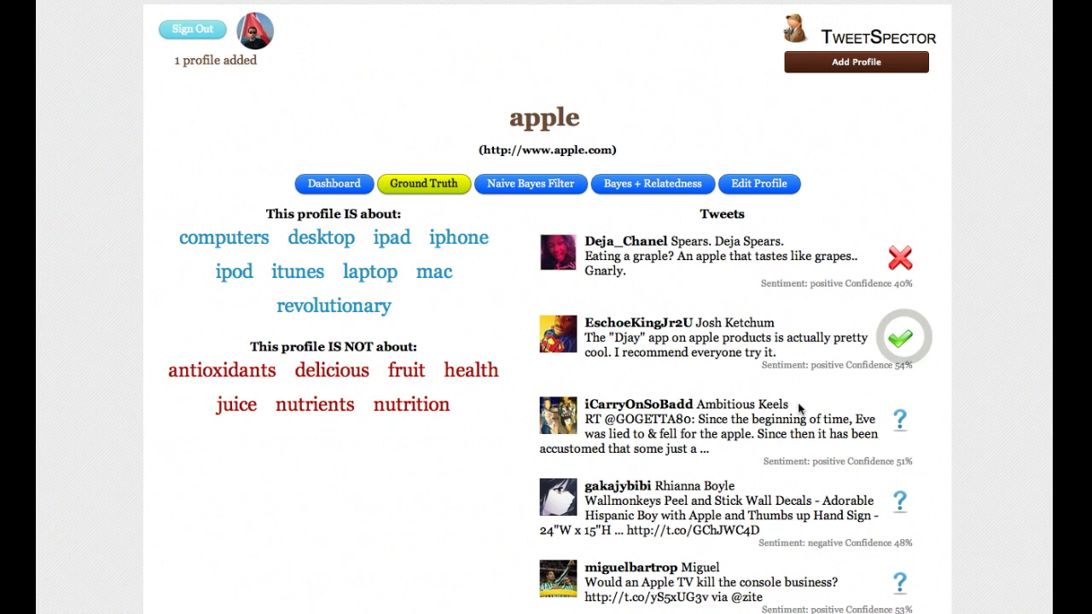
pyautogui.scroll(-1, 815, 395)
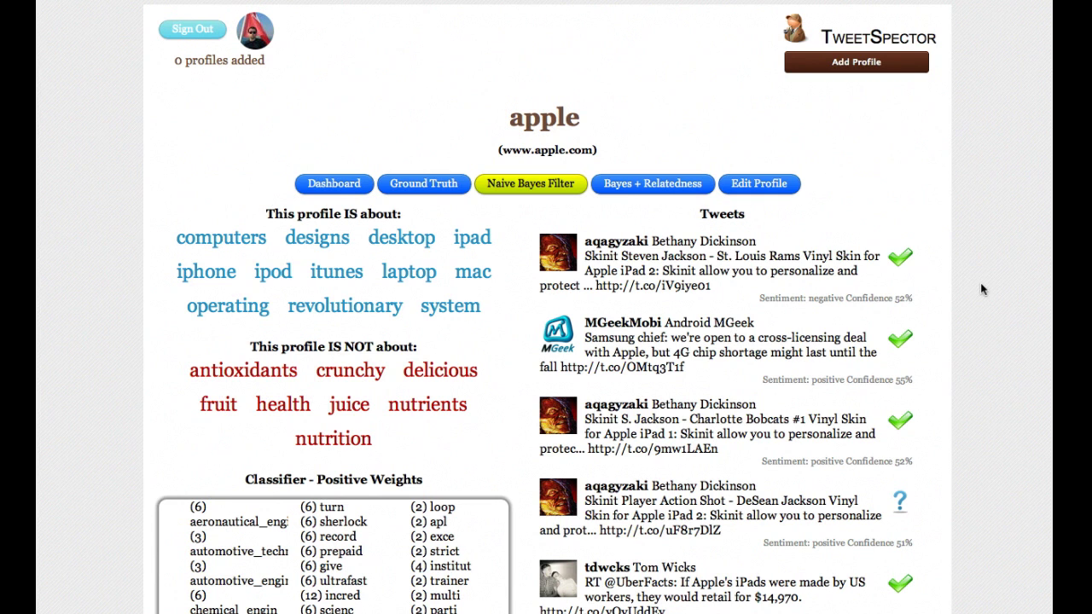
# - Compare the undecided tweet's classification in Naive Bayes Filter and Bayes + Relatedness, and examine the first tweet's sentiment confidence
pyautogui.click(926, 509)
pyautogui.moveTo(926, 509); pyautogui.dragTo(909, 497)
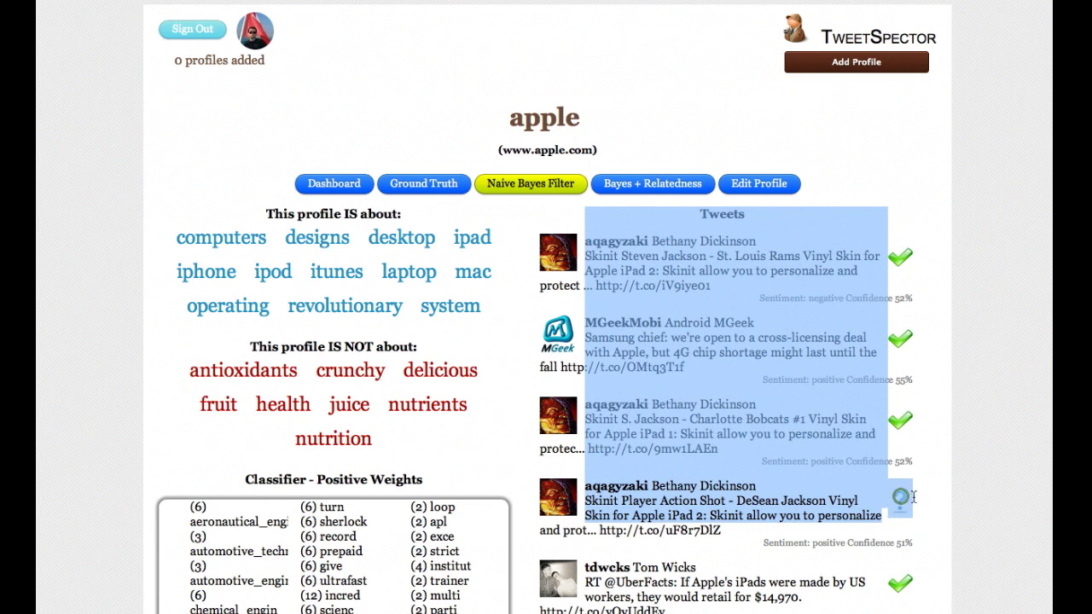
pyautogui.click(945, 504)
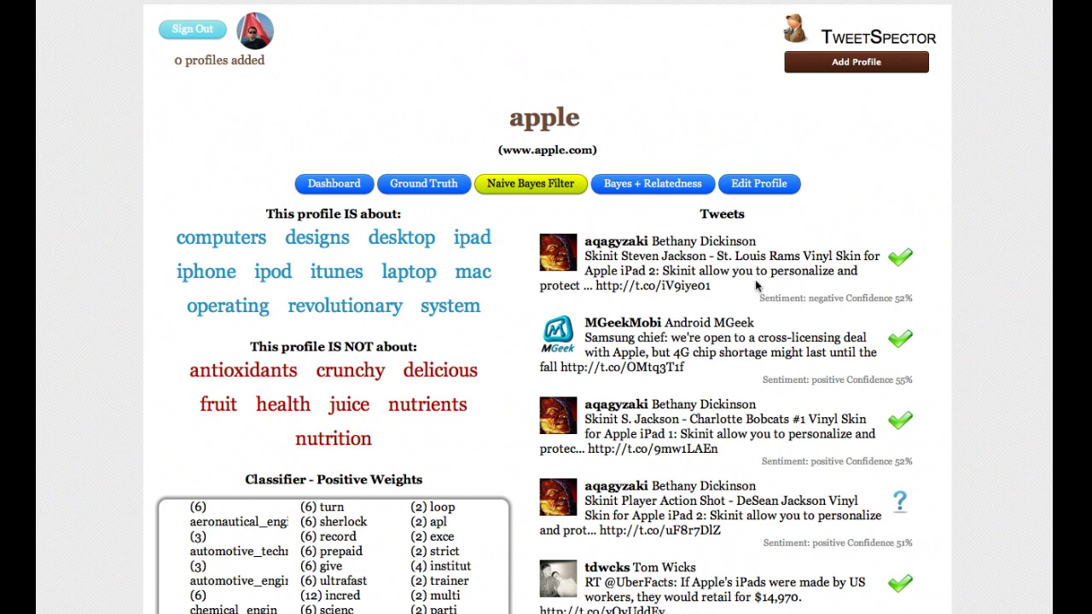
pyautogui.click(640, 186)
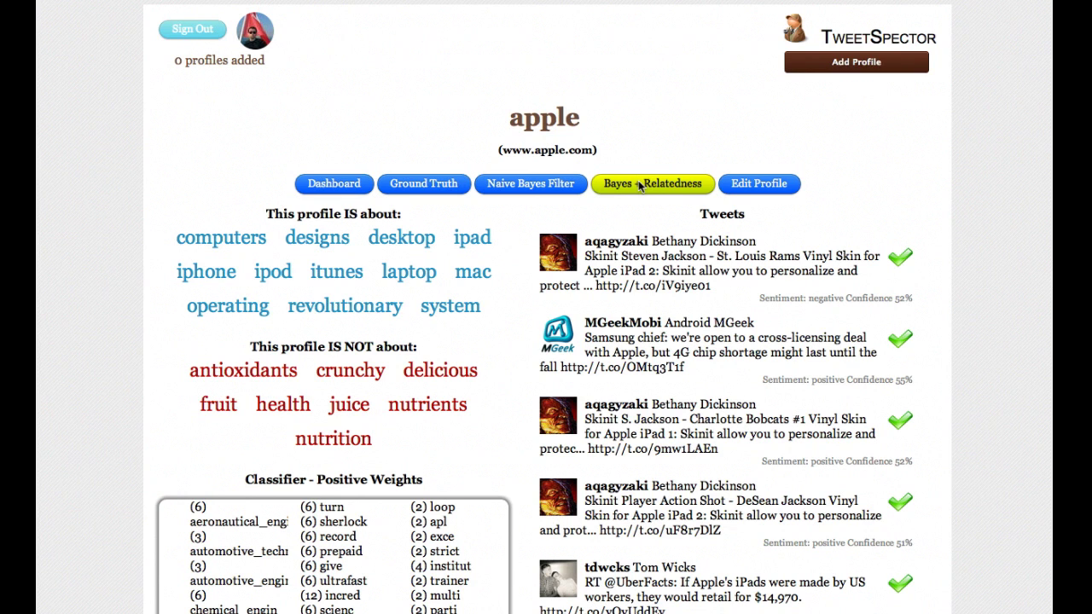
pyautogui.click(827, 299)
pyautogui.doubleClick(826, 299)
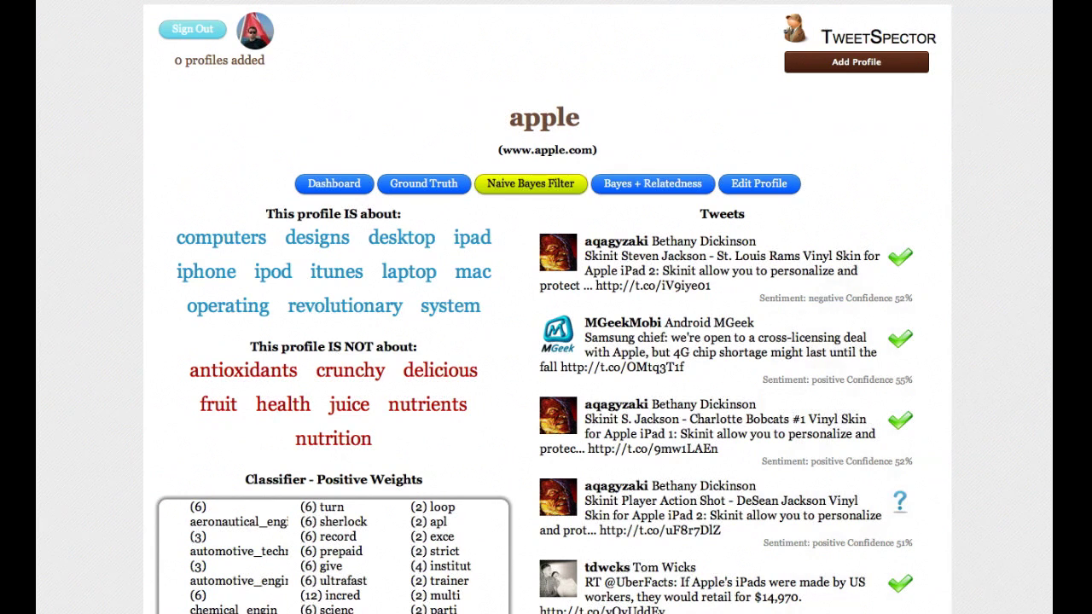
# - Review the apple profile's dashboard, covering the relevance chart, accuracy, trends and proposed new words
pyautogui.click(326, 190)
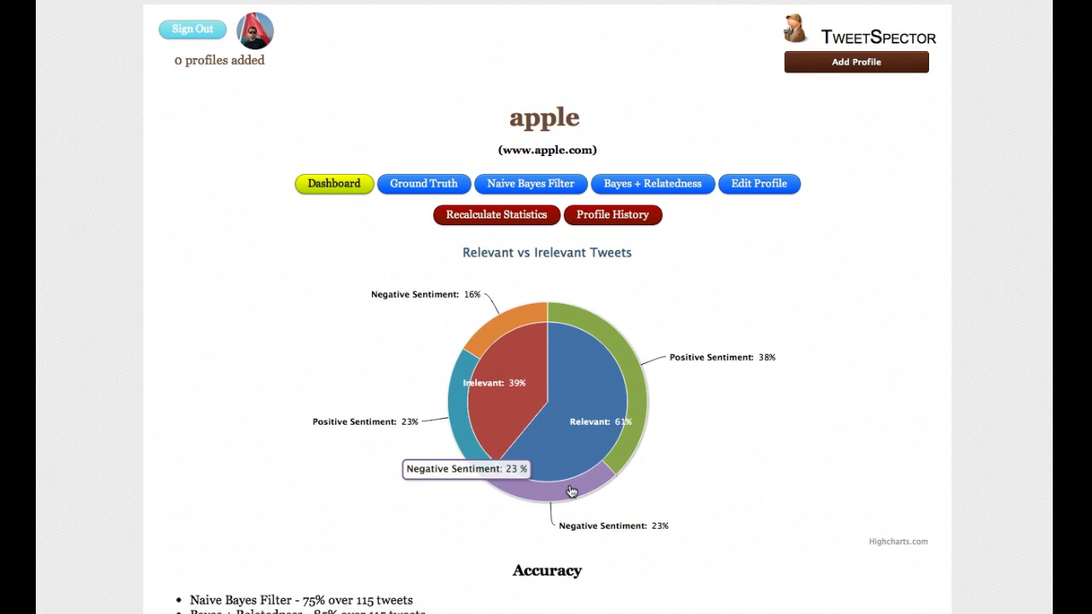
pyautogui.scroll(-3, 794, 497)
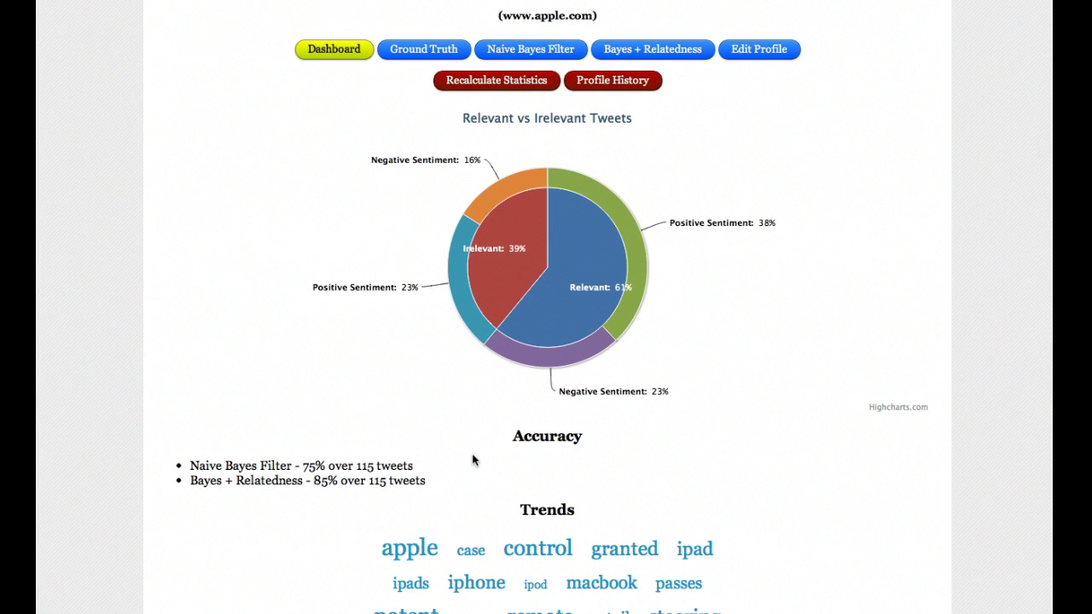
pyautogui.scroll(-4, 474, 461)
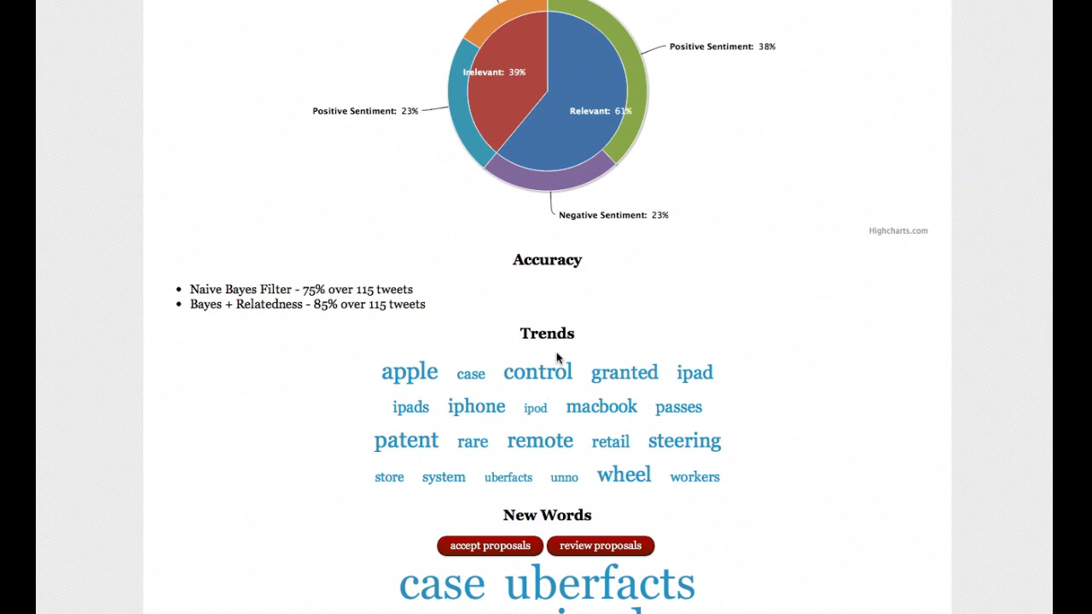
pyautogui.doubleClick(507, 477)
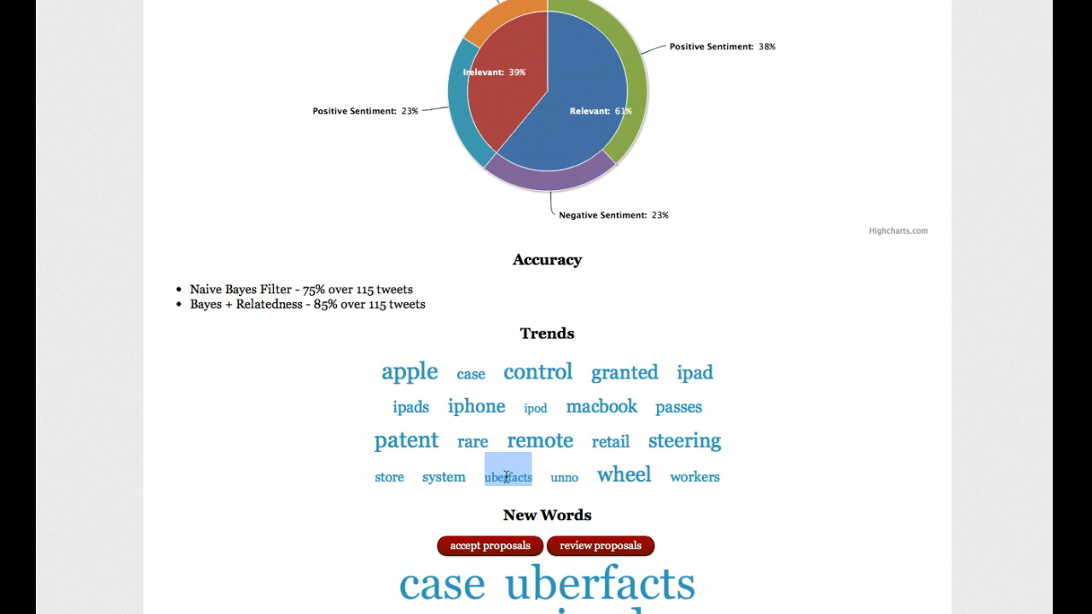
pyautogui.scroll(-9, 506, 477)
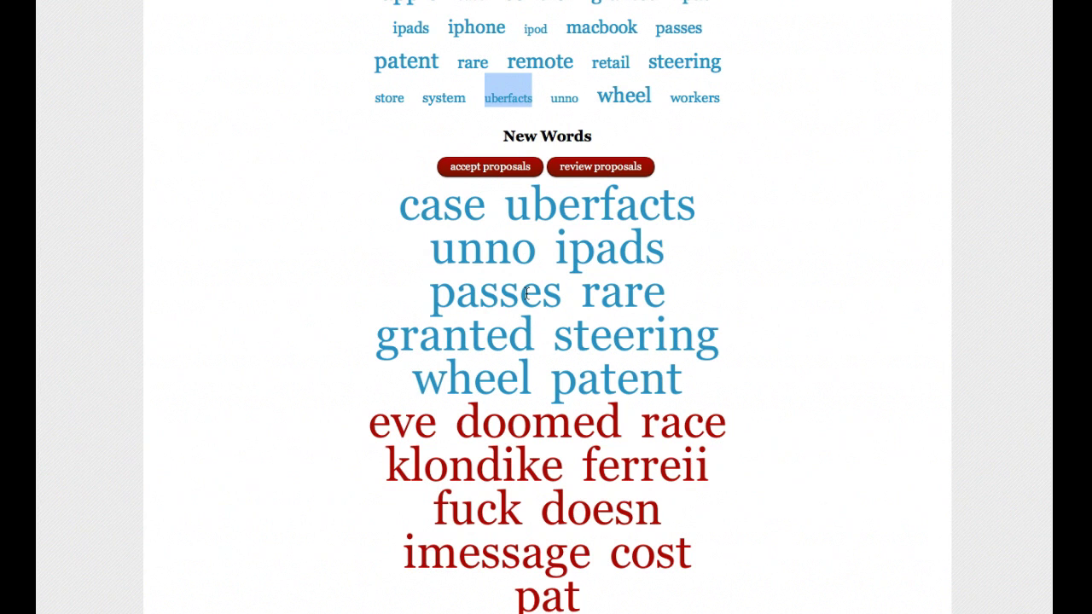
pyautogui.scroll(-1, 526, 294)
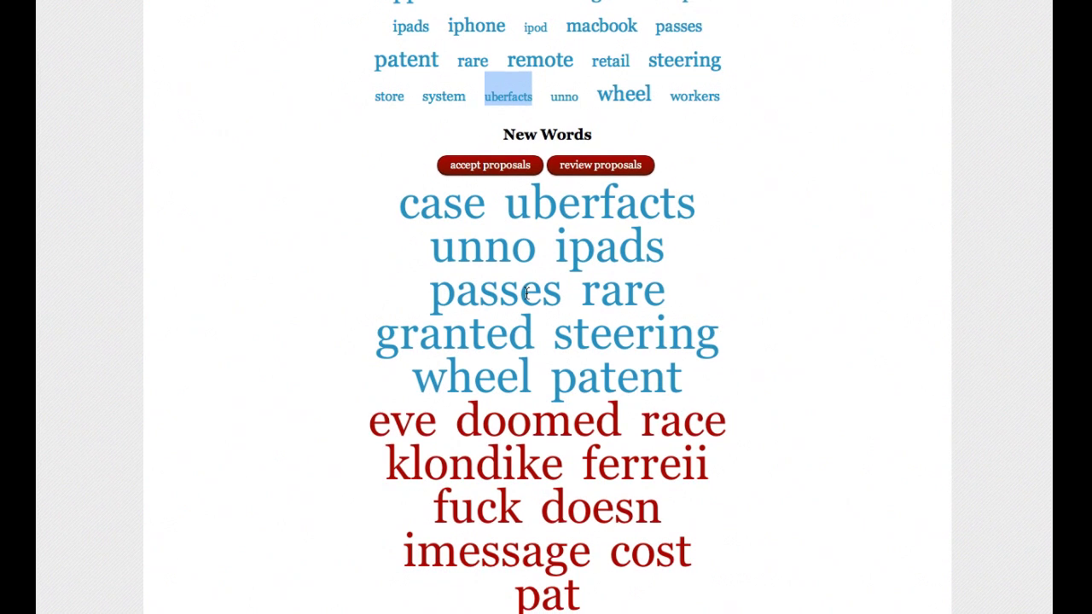
# - Try to accept the proposed new words for the apple profile and open the proposals for review
pyautogui.click(474, 171)
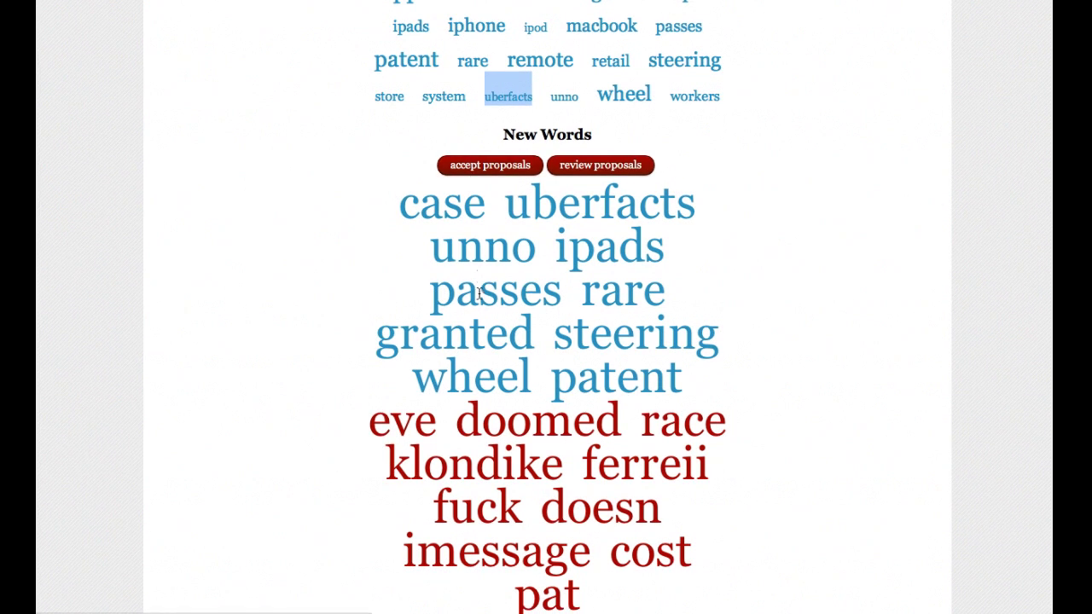
pyautogui.click(555, 279)
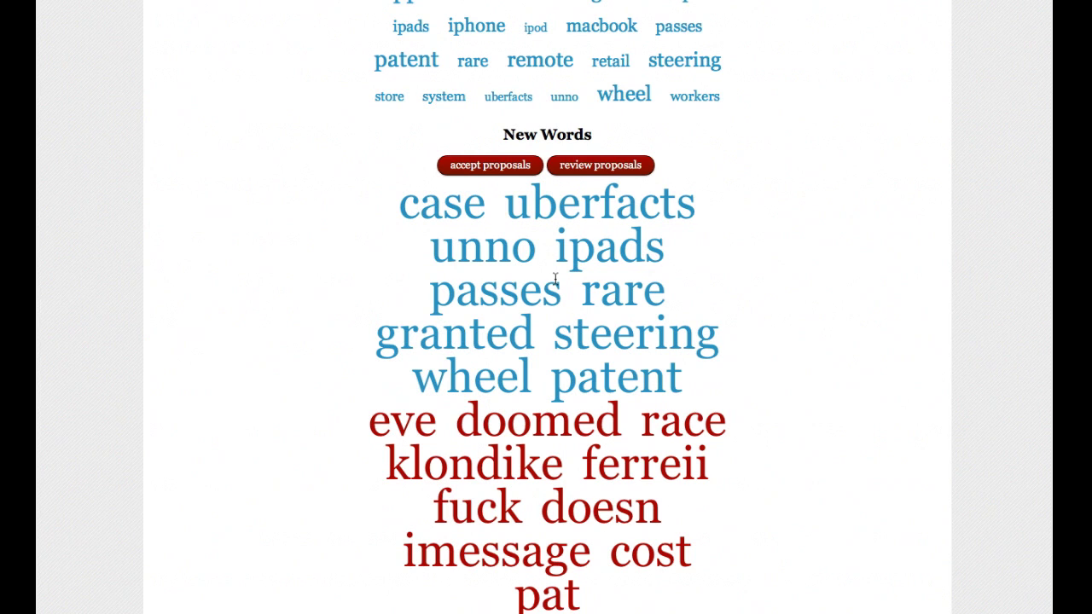
pyautogui.click(618, 168)
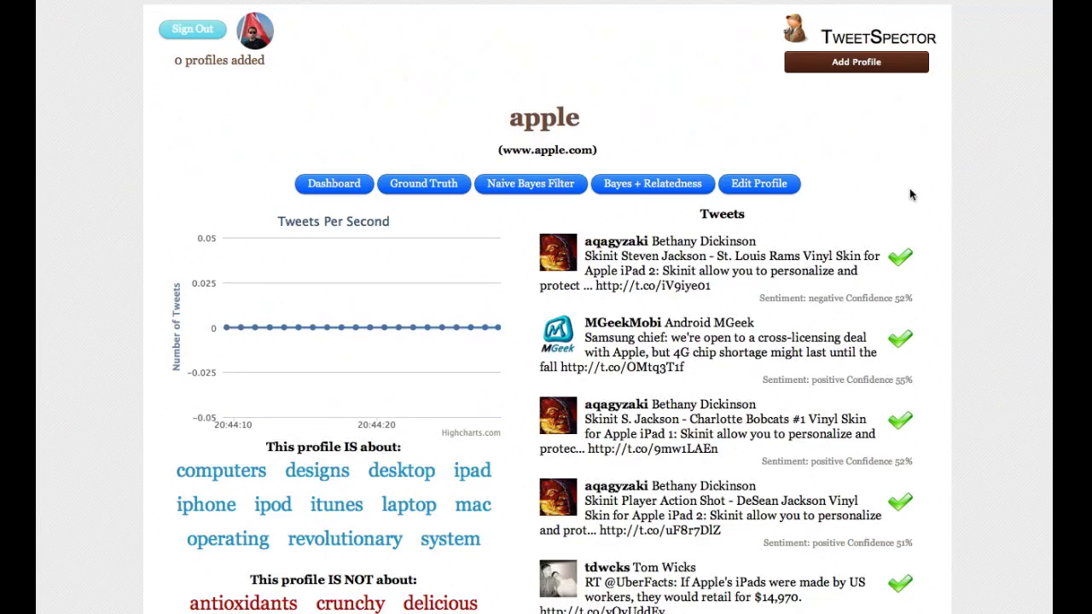
# - Inspect the version accuracies in the apple profile's history and switch to the final 05/20 version in the tree
pyautogui.click(910, 195)
pyautogui.click(338, 181)
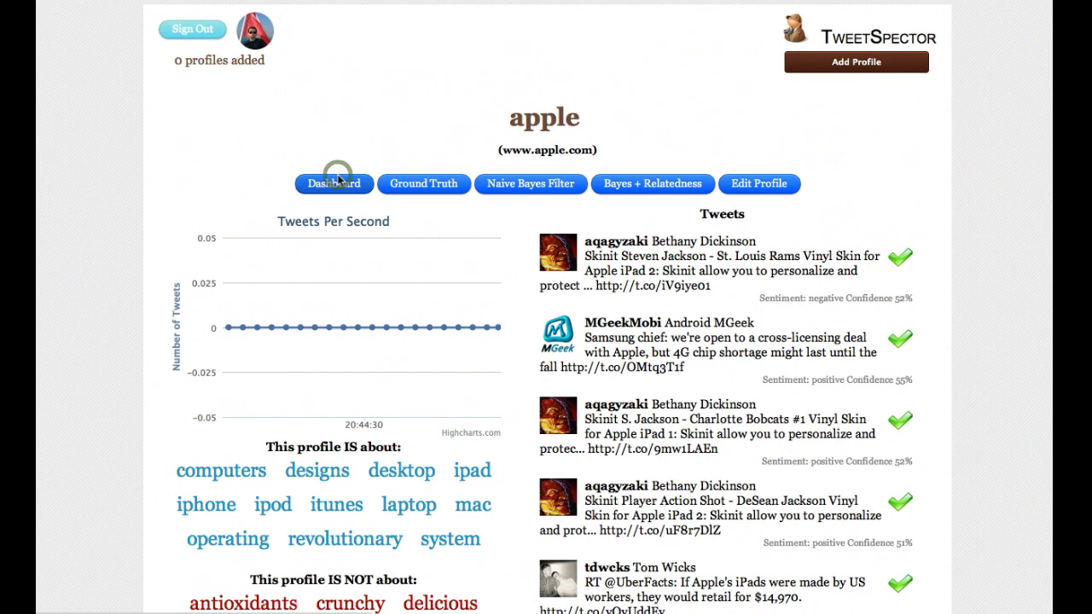
pyautogui.click(631, 218)
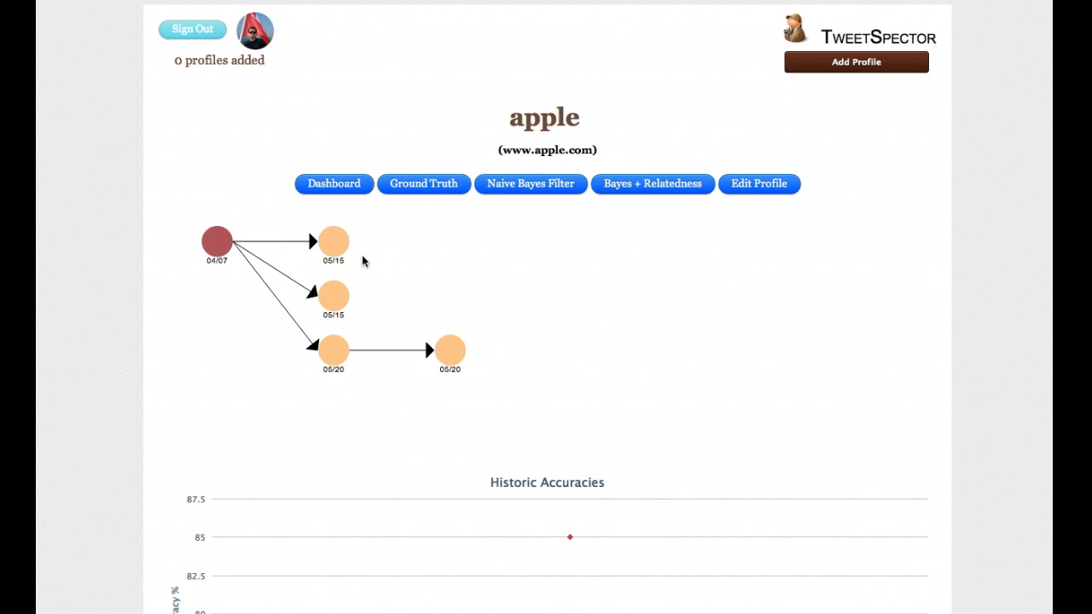
pyautogui.moveTo(336, 248)
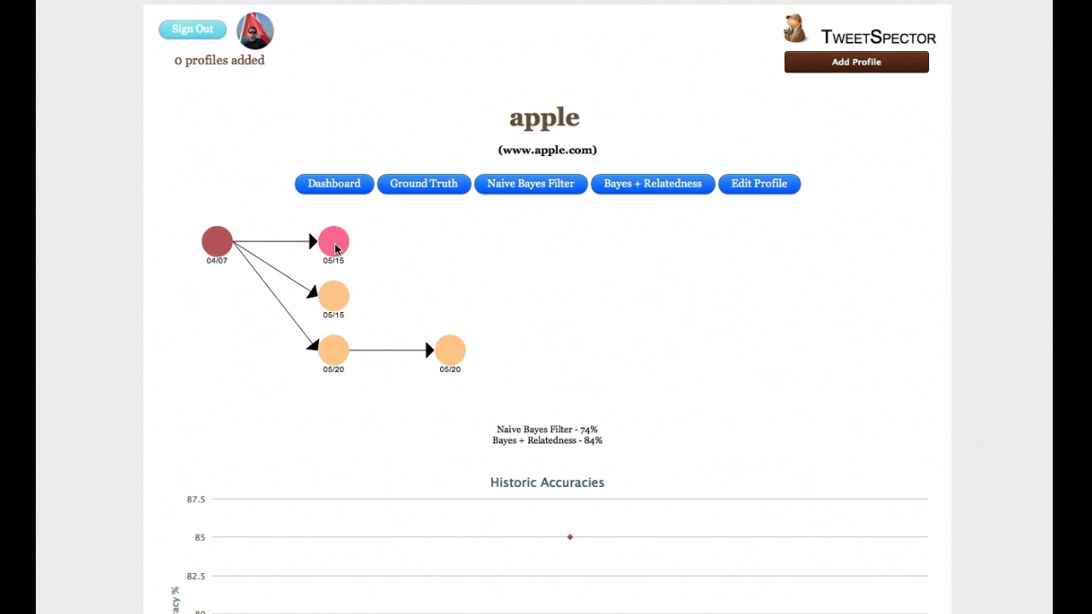
pyautogui.moveTo(328, 298)
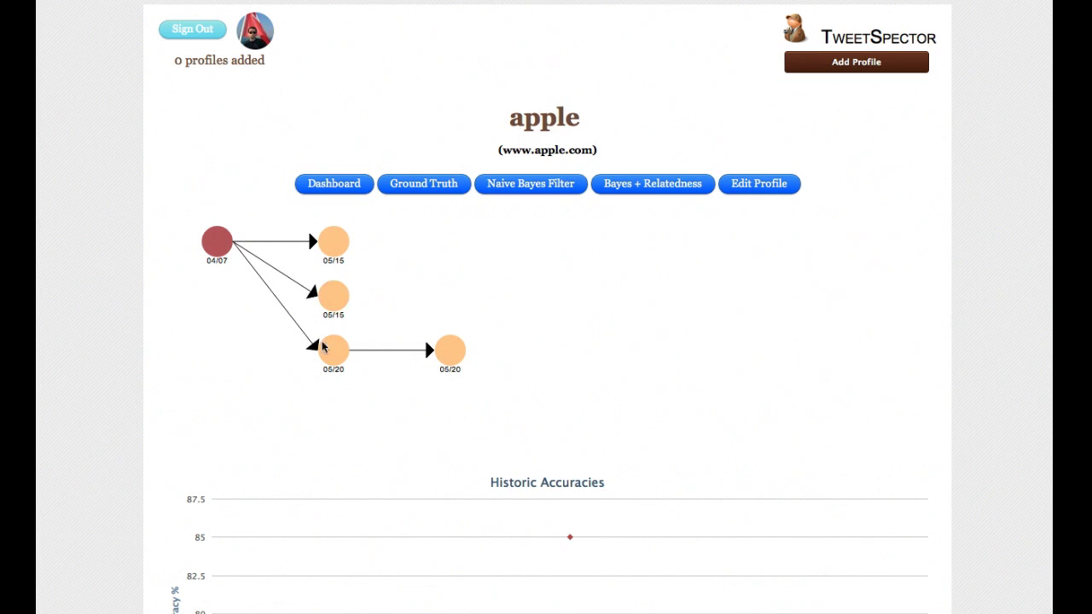
pyautogui.moveTo(450, 351)
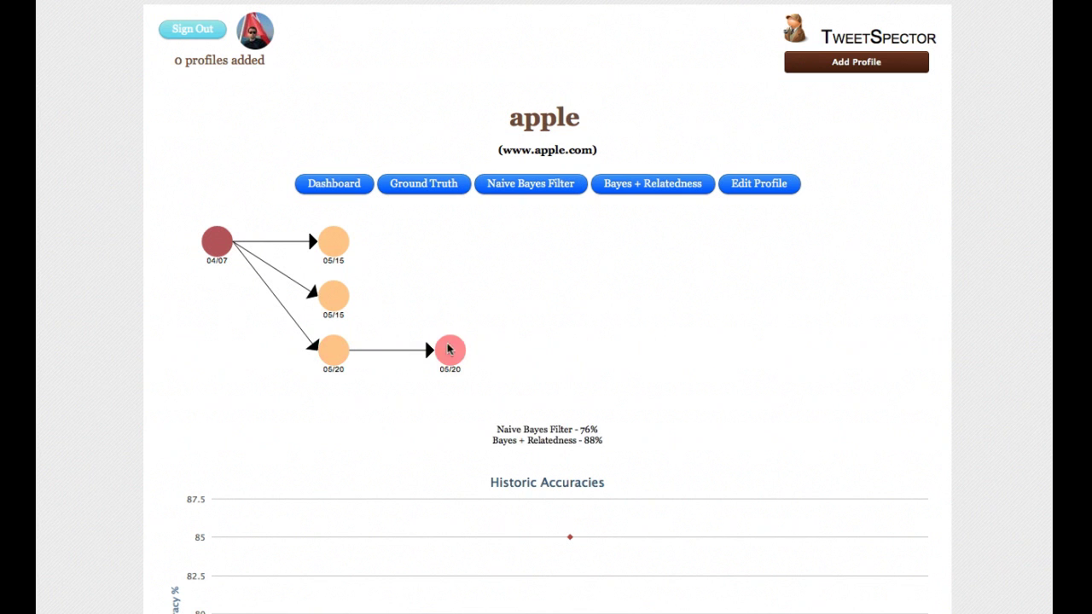
pyautogui.click(452, 358)
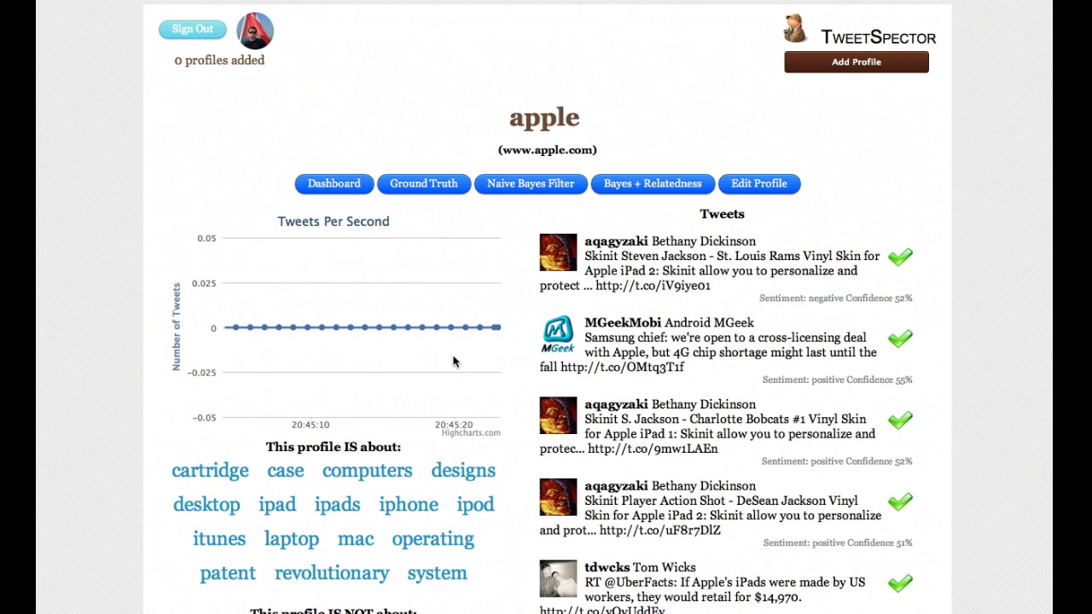
# - Reopen the profile history for the selected version and examine the Historic Accuracies chart and the figures beneath it
pyautogui.click(352, 191)
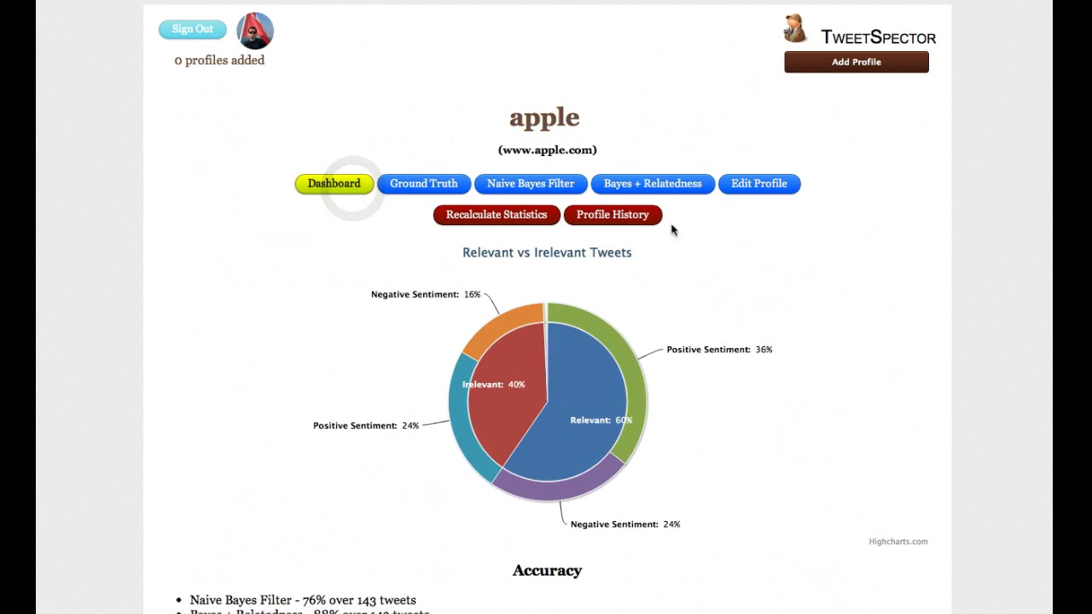
pyautogui.click(621, 223)
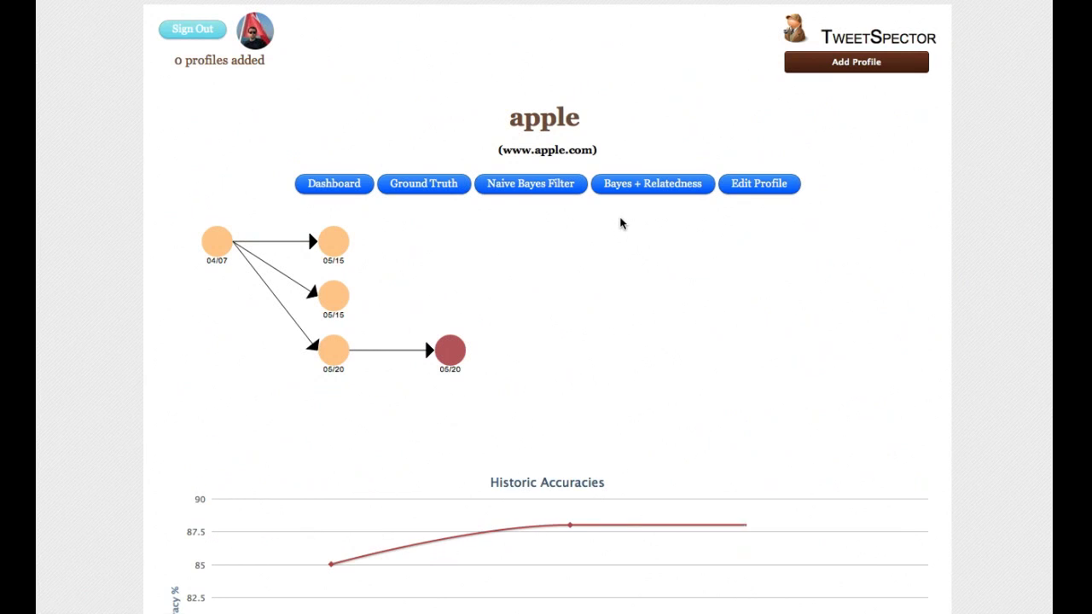
pyautogui.scroll(-5, 801, 317)
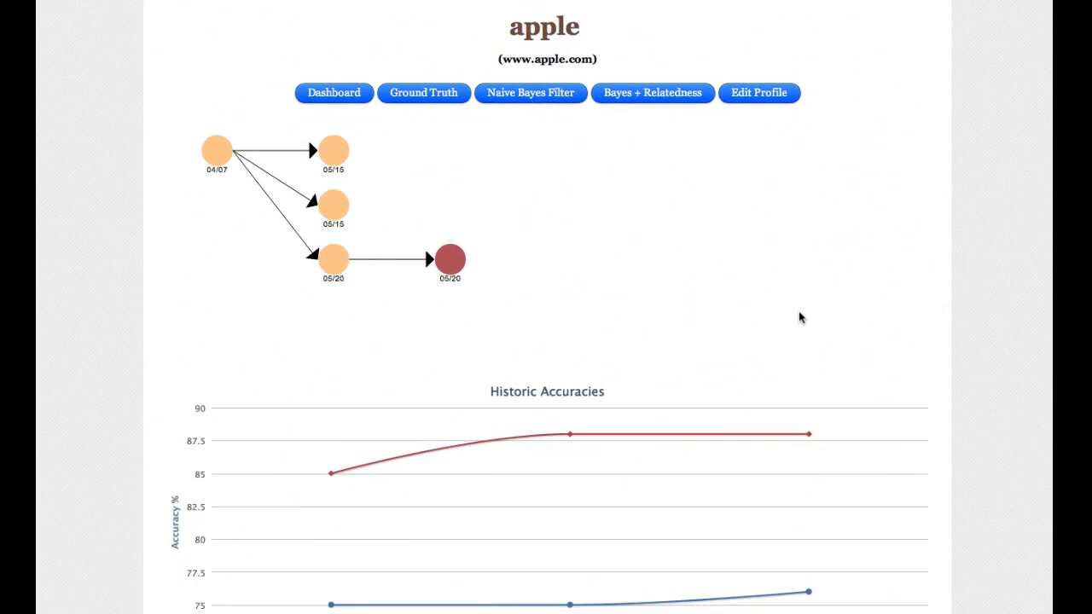
pyautogui.scroll(-2, 801, 317)
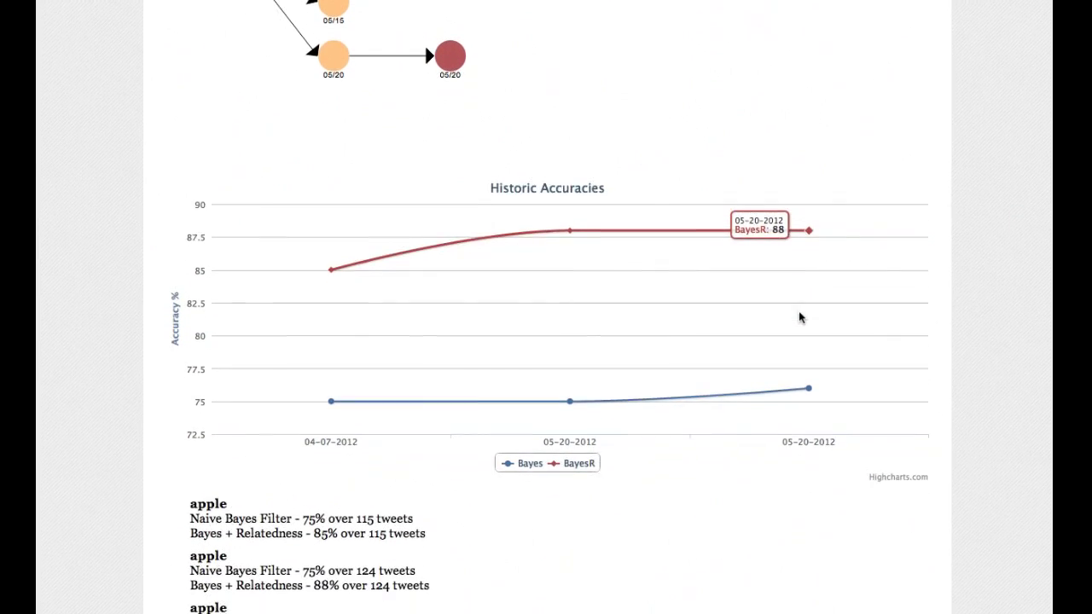
pyautogui.scroll(-1, 799, 317)
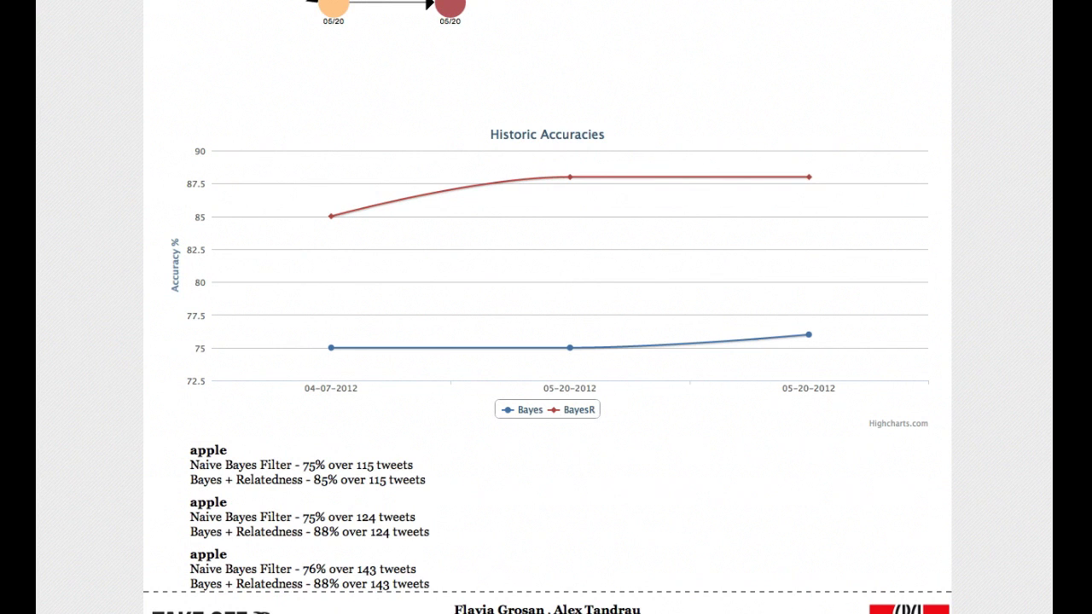
pyautogui.scroll(8, 999, 97)
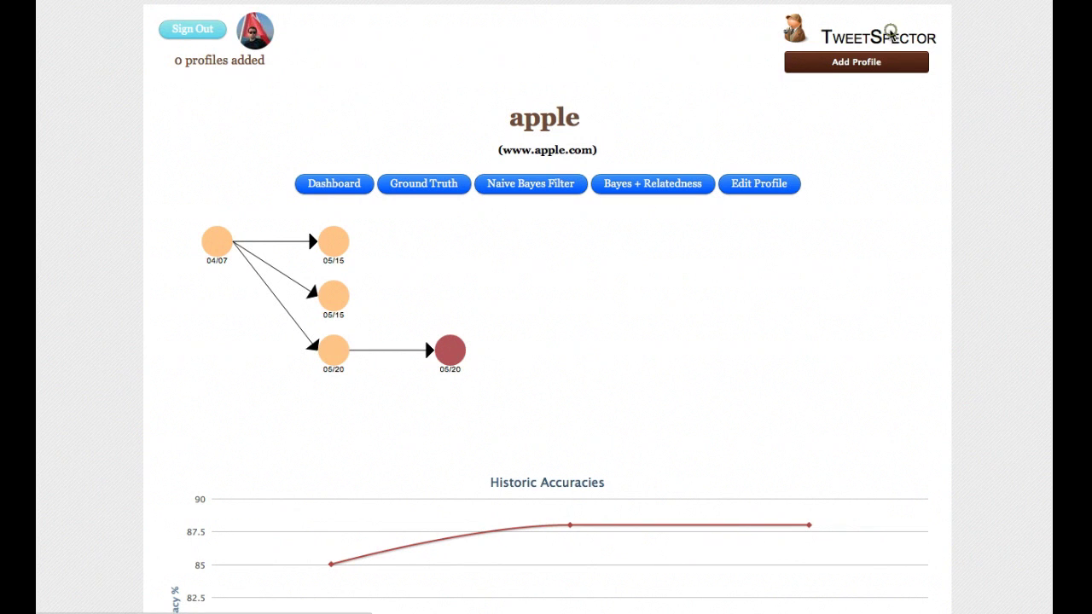
# - Return to the home page to view the overview of all brand profiles
pyautogui.click(889, 36)
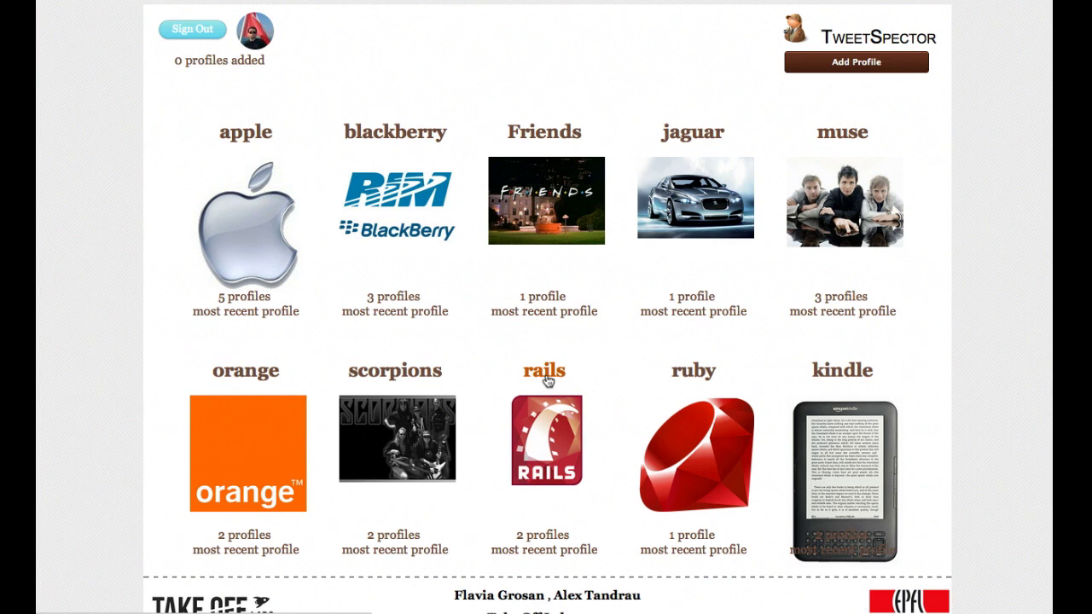
pyautogui.click(960, 385)
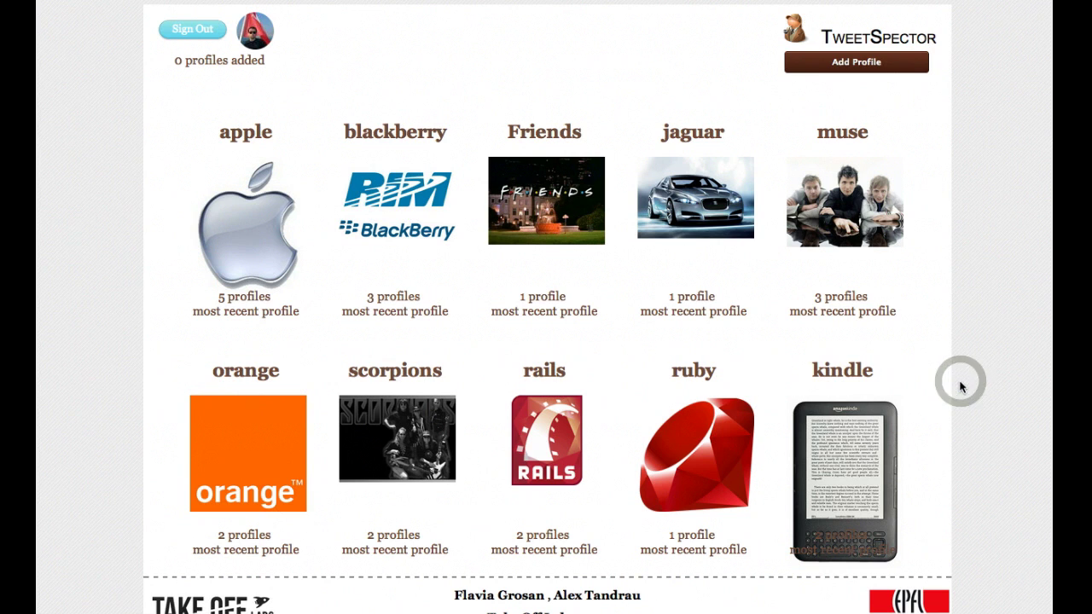
pyautogui.click(1027, 237)
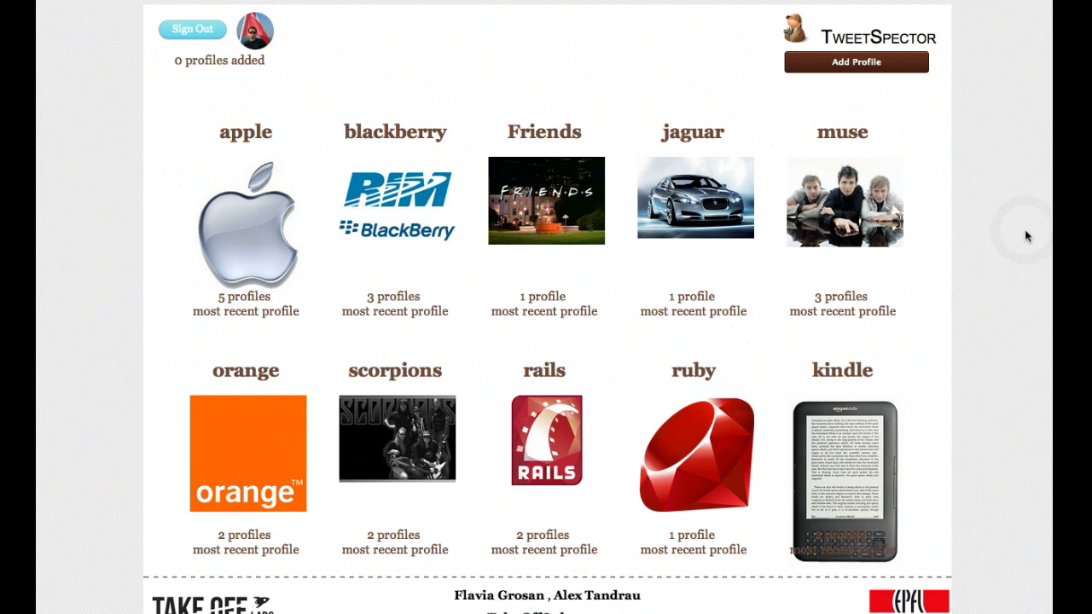